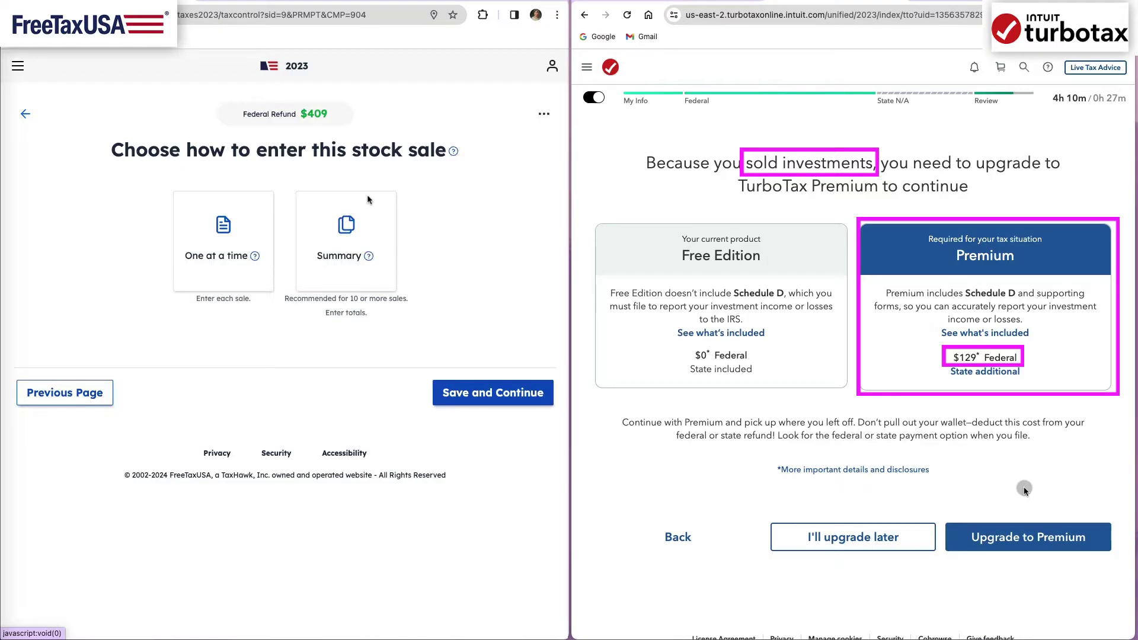
- Upgrade TurboTax to Premium to report investment sales
click(1021, 537)
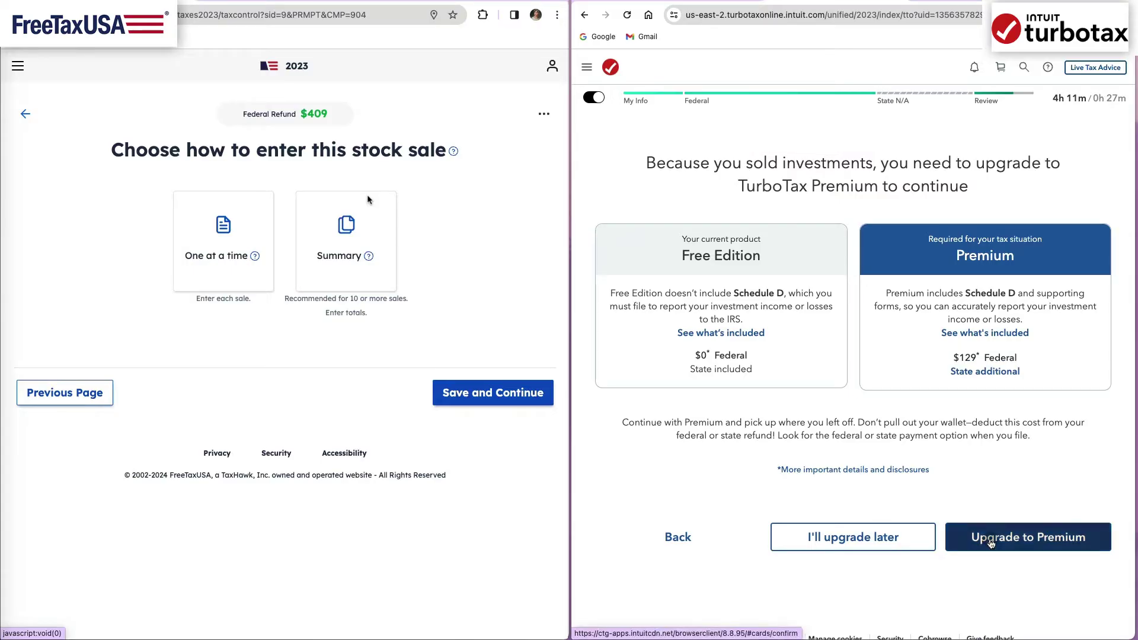
click(993, 433)
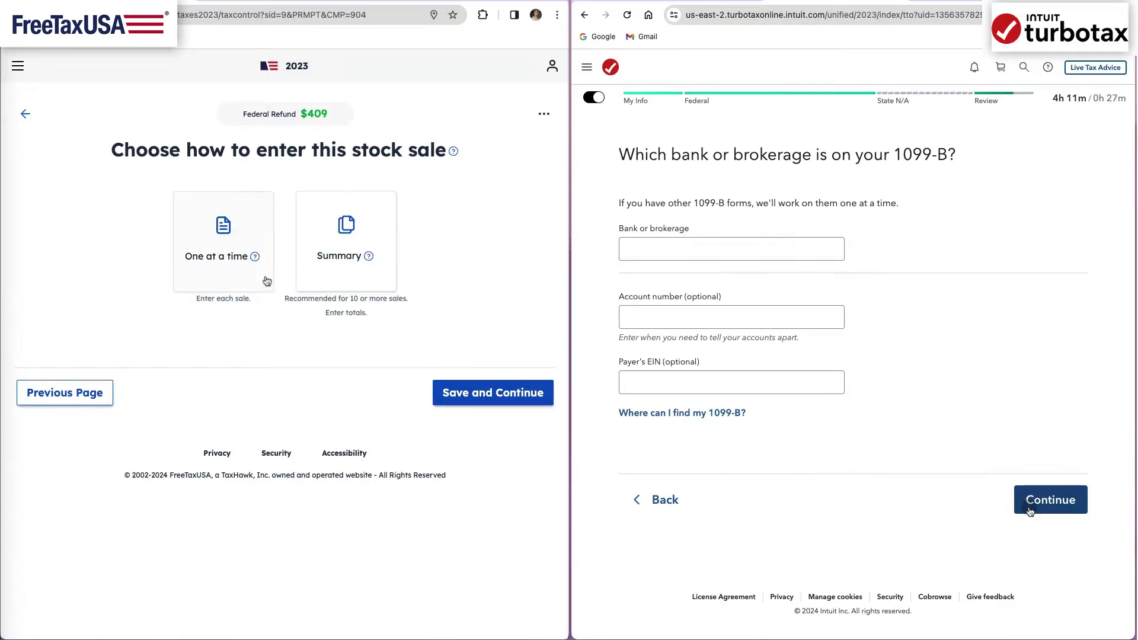
click(256, 256)
- Enter Fidelity Investments as the 1099-B brokerage along with the payer's EIN
click(790, 251)
text(Fidelity Investments)
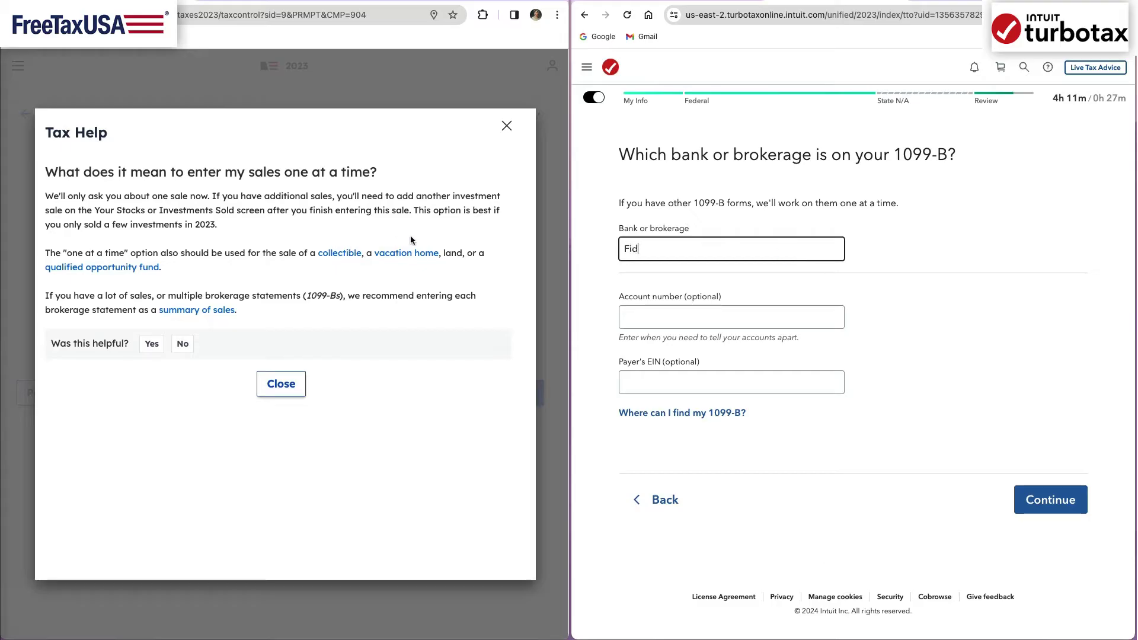
click(507, 128)
key(Tab)
key(Tab)
text(12)
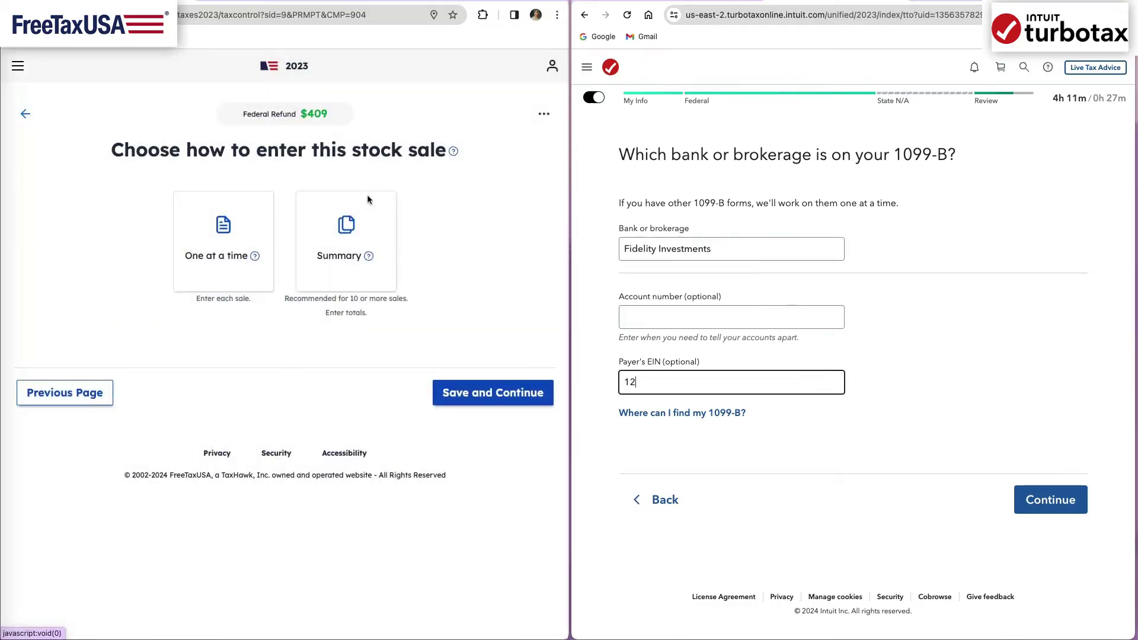
text(-3456389)
key(Return)
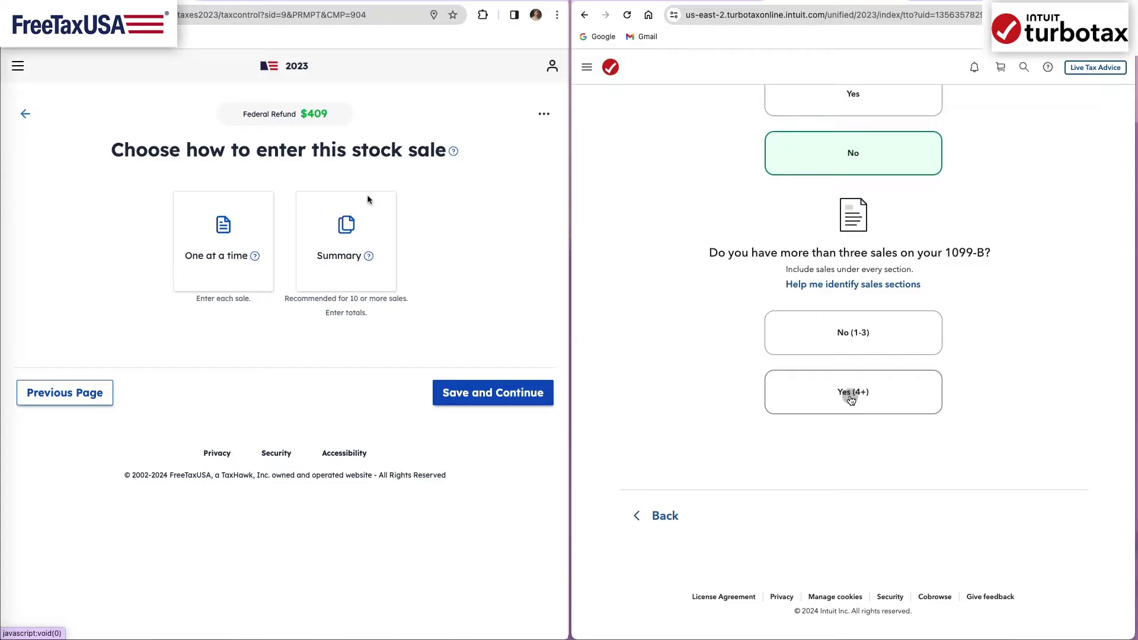
- Report more than three sales on the 1099-B and keep entering sales section totals
click(851, 396)
click(1044, 526)
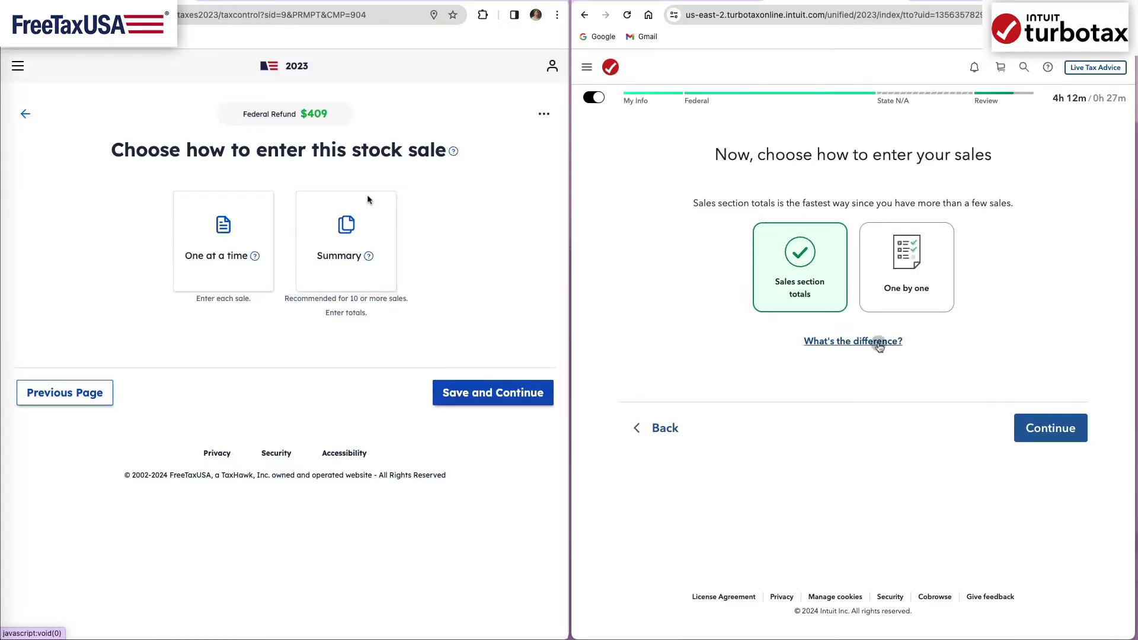
click(880, 341)
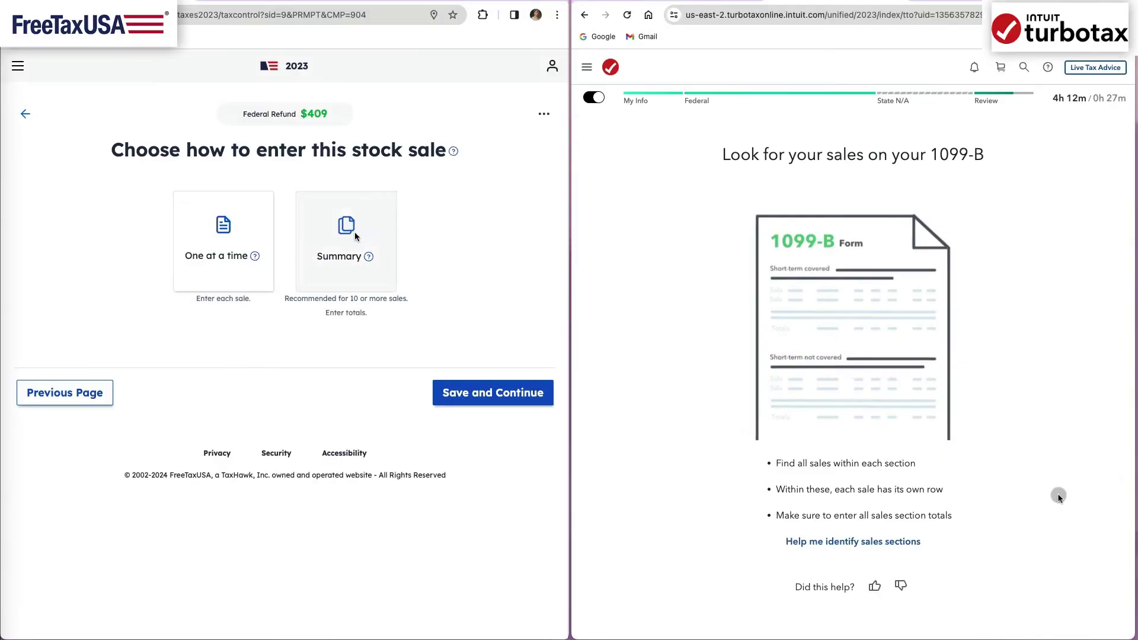
- In FreeTaxUSA, choose summary entry for Fidelity and mark the totals as short-term
click(492, 394)
text(Fidelity)
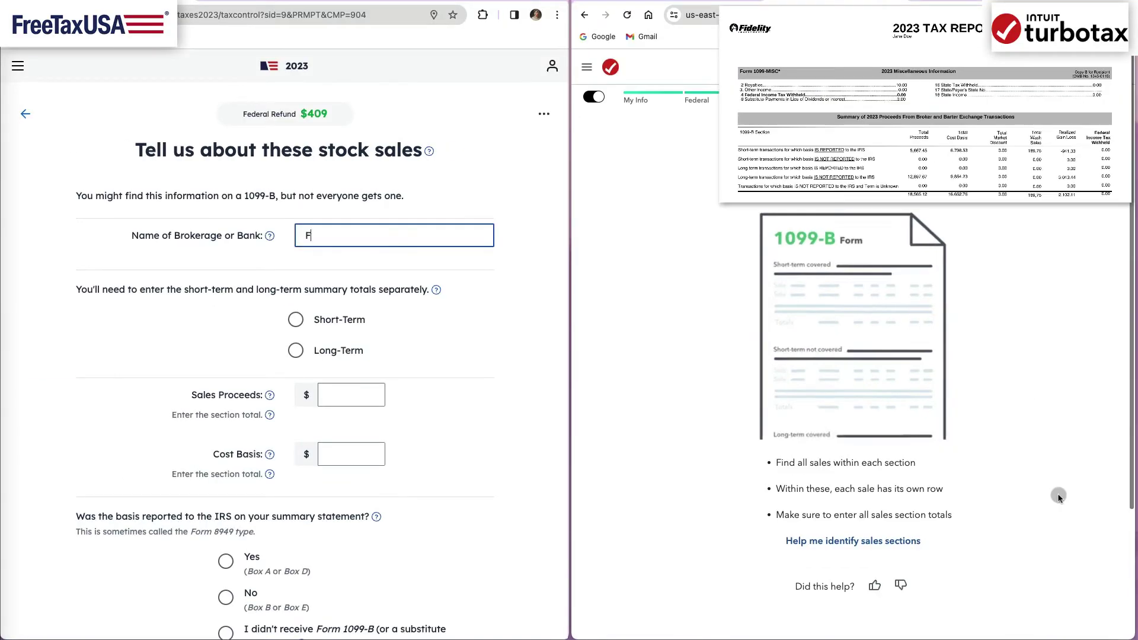
scroll(1059, 498, down, 3)
click(342, 320)
click(1059, 525)
scroll(342, 323, down, 4)
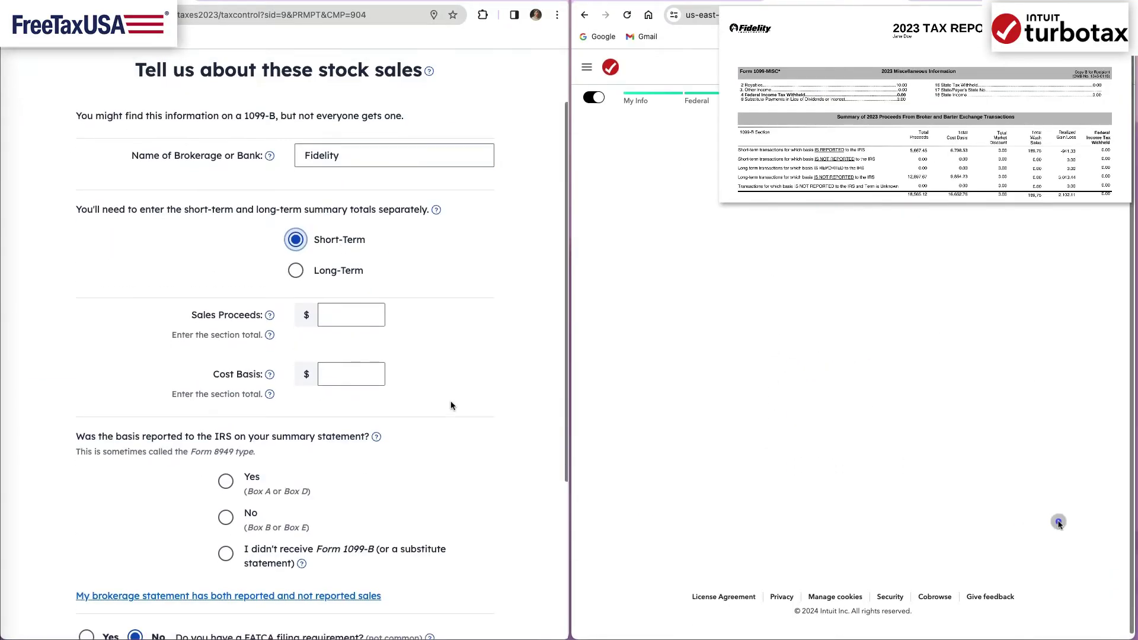
- Enter proceeds 5667.45 and basis 6798.53 reported to IRS; select Short-term covered in TurboTax
click(362, 162)
text(5667.45)
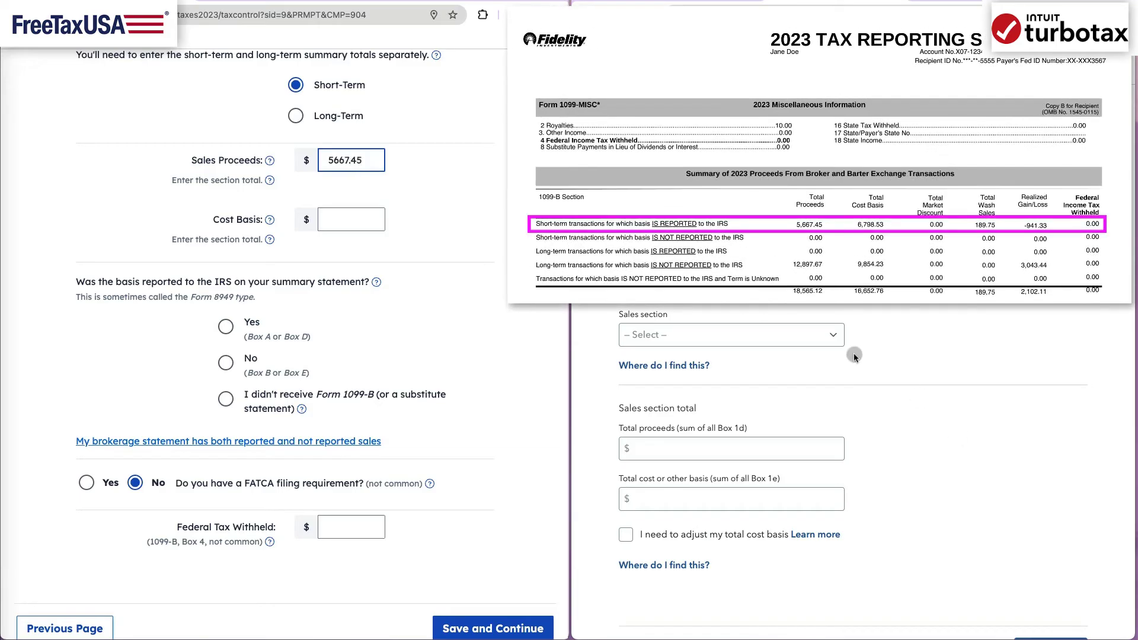
key(Tab)
click(838, 336)
text(6798.53)
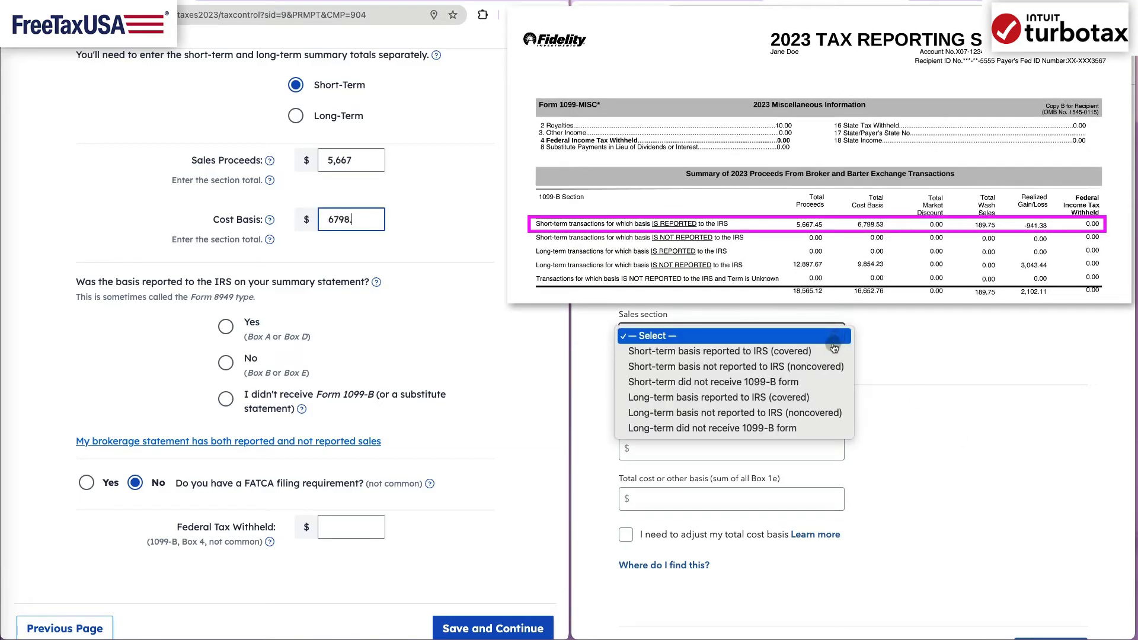
click(833, 354)
click(226, 327)
- In TurboTax, enter total proceeds $5,667.45 and total cost basis $6,798.53
click(782, 446)
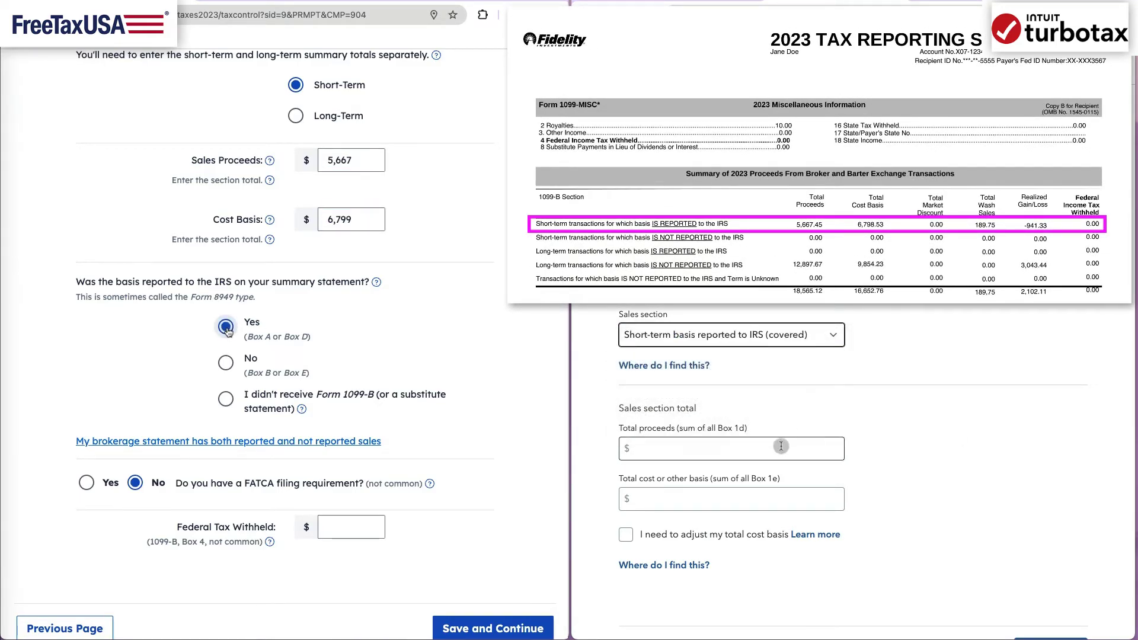
click(469, 628)
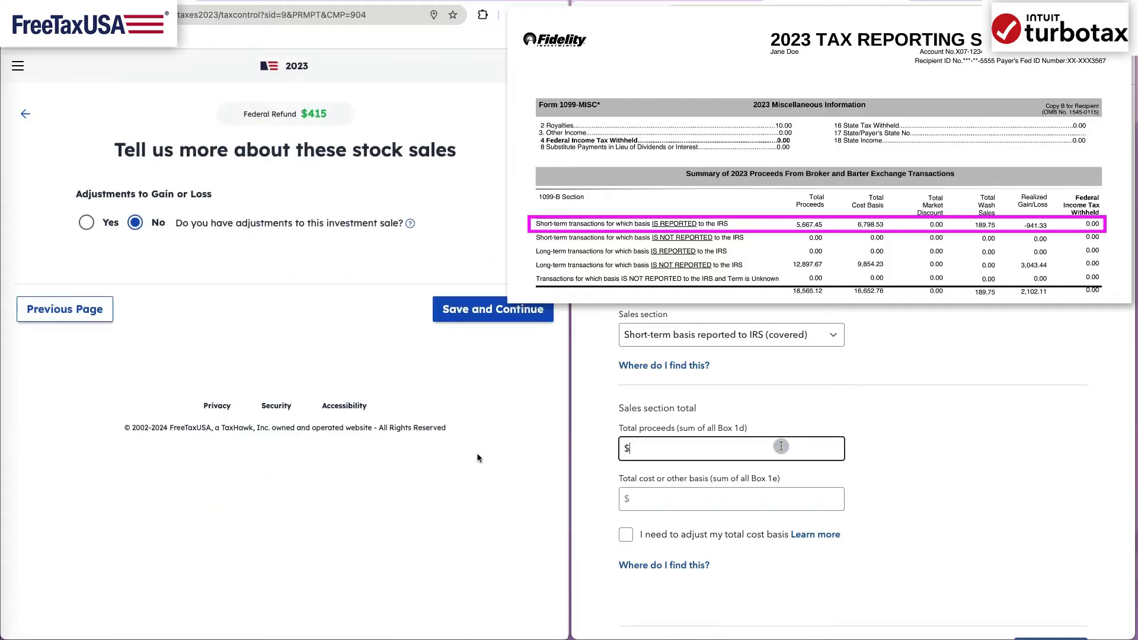
text(5667.45)
click(775, 501)
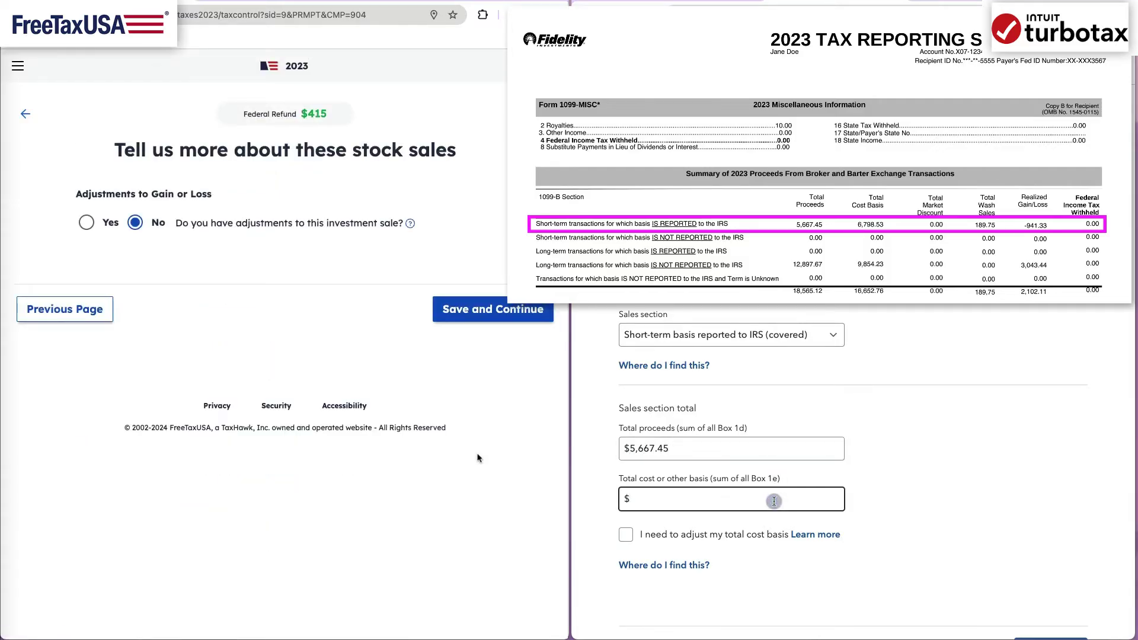
text(6,798.53)
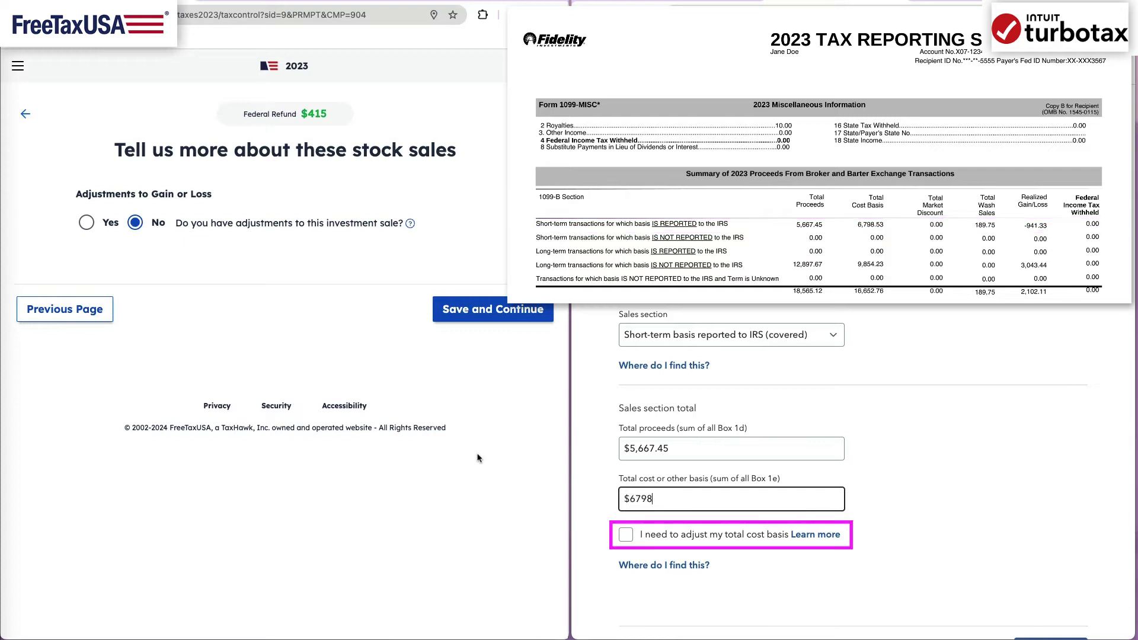
click(816, 535)
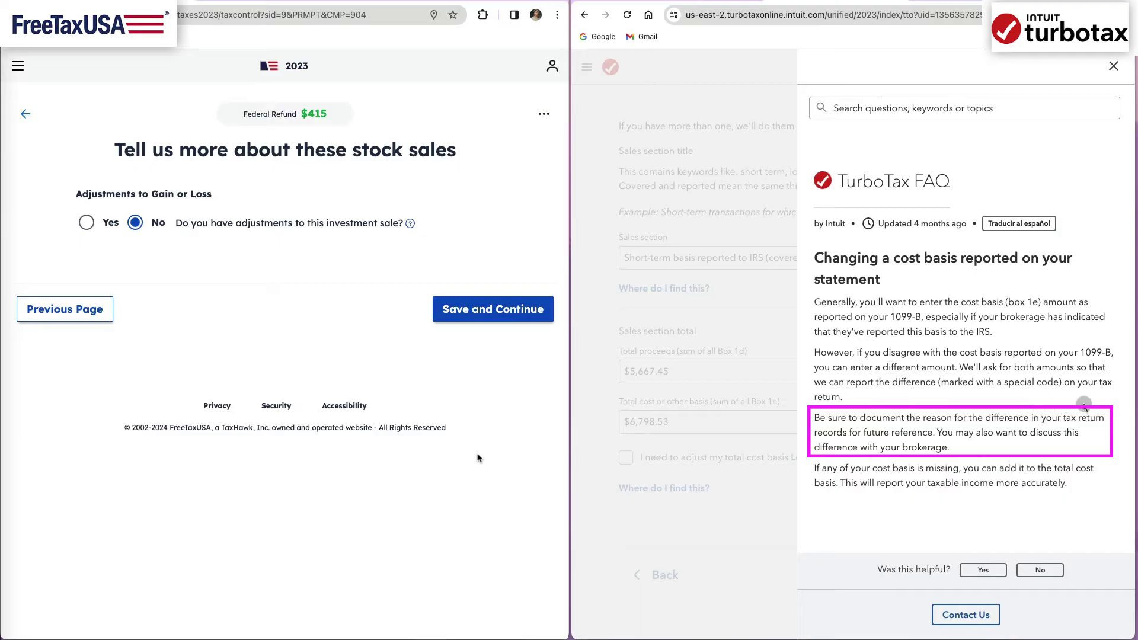
- Indicate the short-term cost basis needs adjusting and save the adjustments
click(1113, 65)
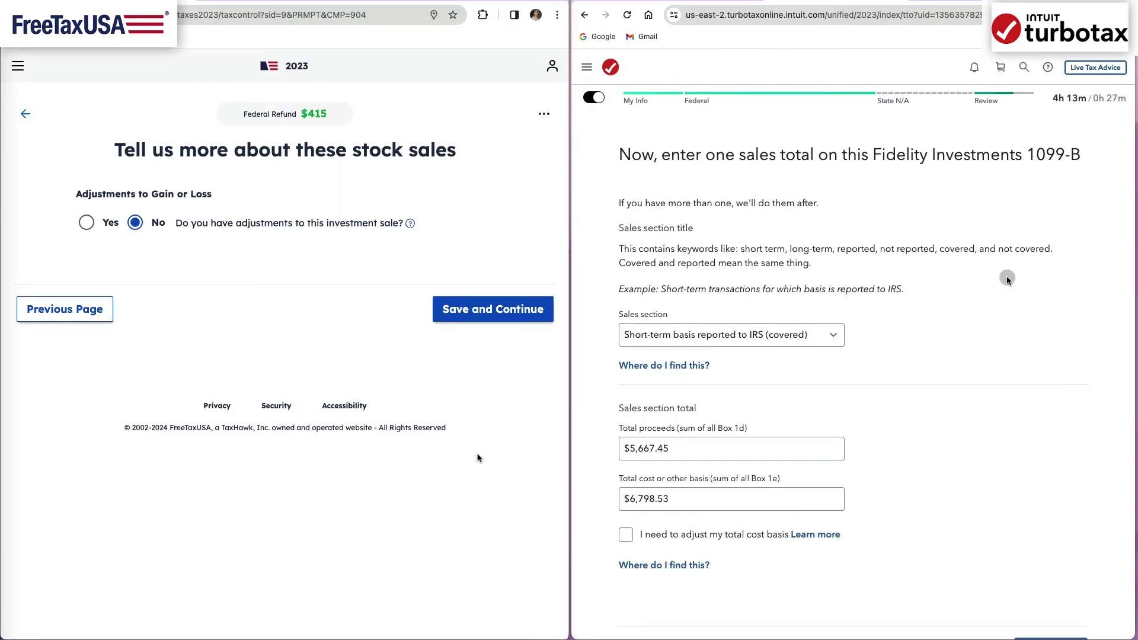
click(410, 223)
click(752, 533)
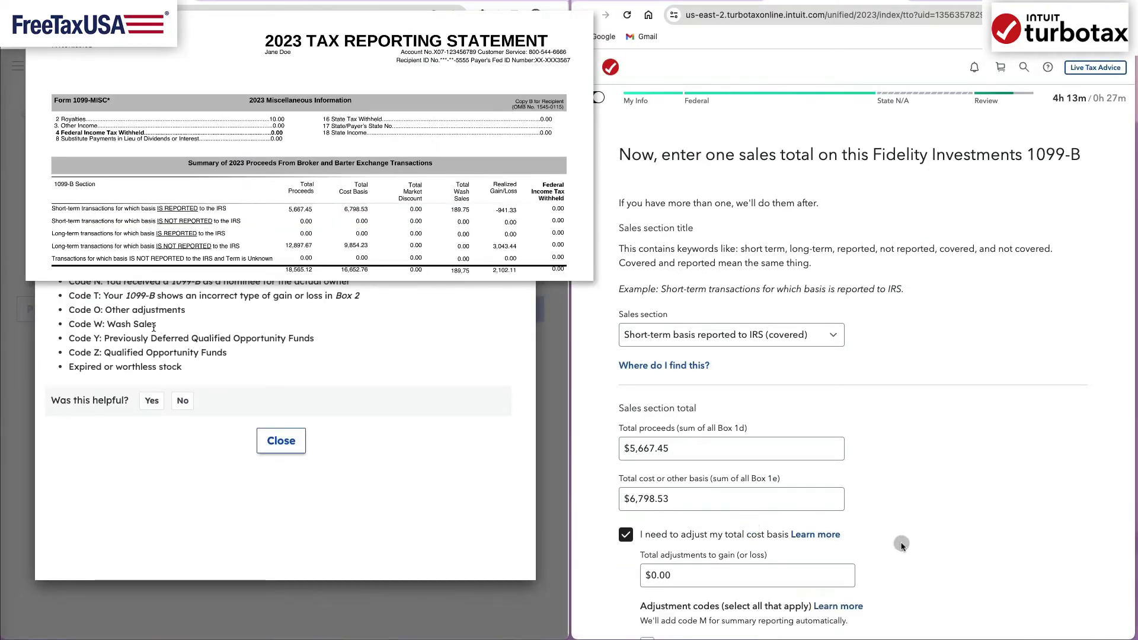
scroll(814, 344, down, 5)
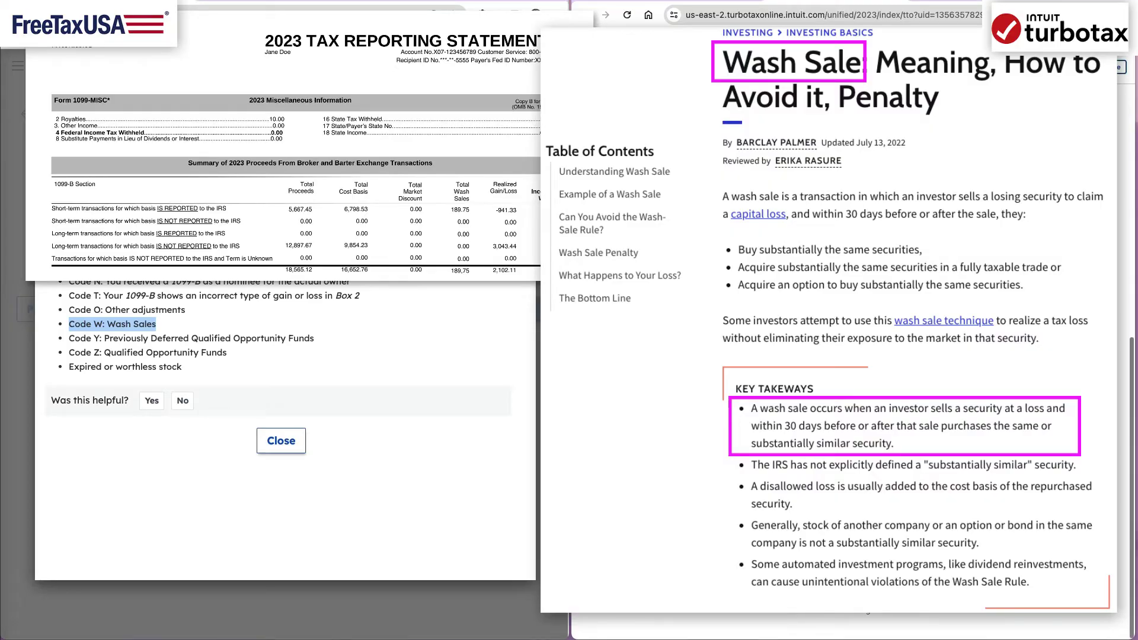
click(281, 441)
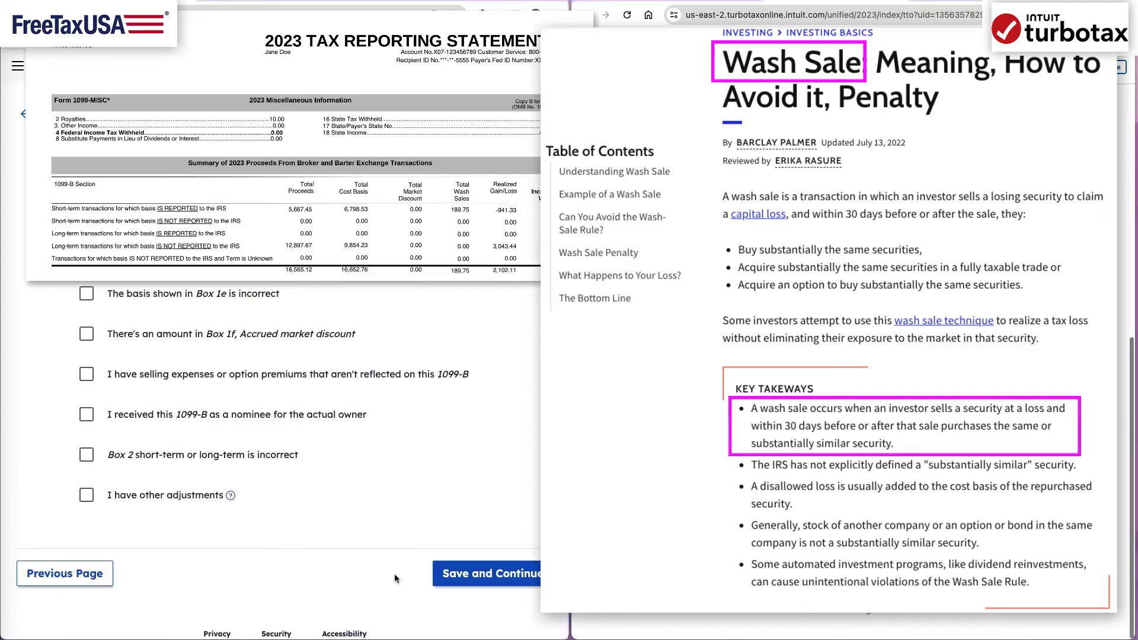
click(438, 581)
- Enter and save a $189.75 wash sale loss amount in FreeTaxUSA
click(376, 311)
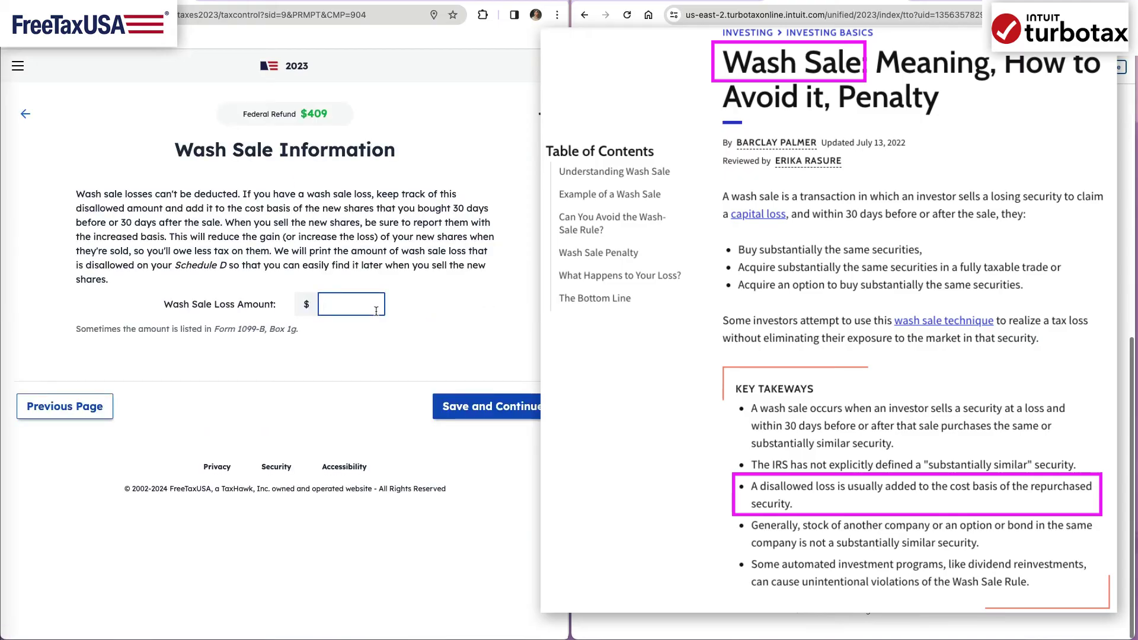
text(189.75)
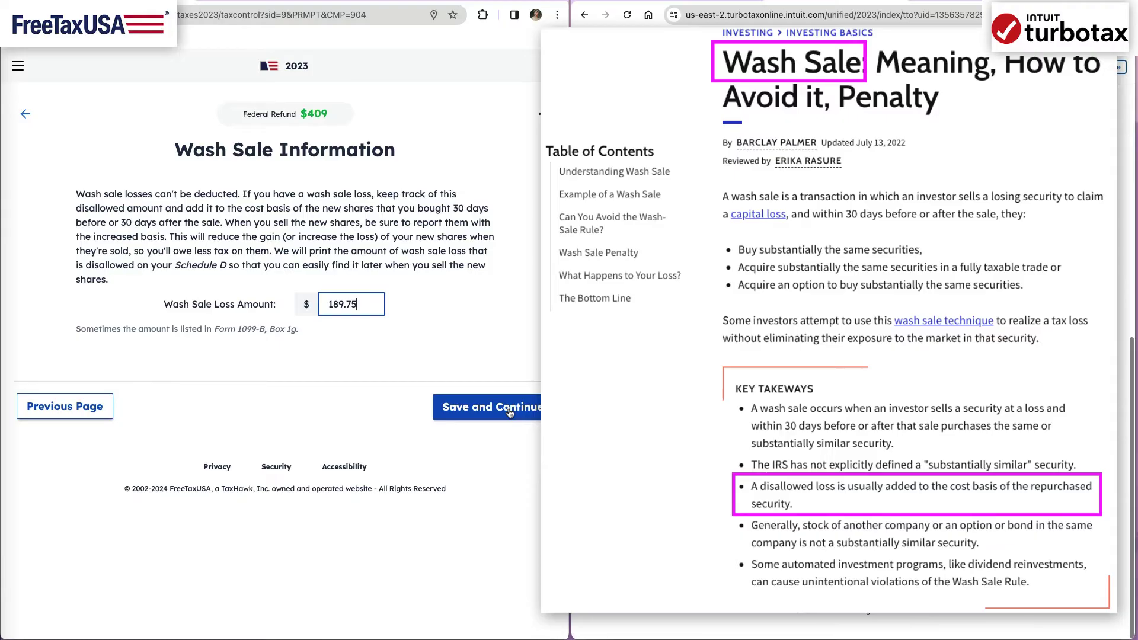
click(510, 413)
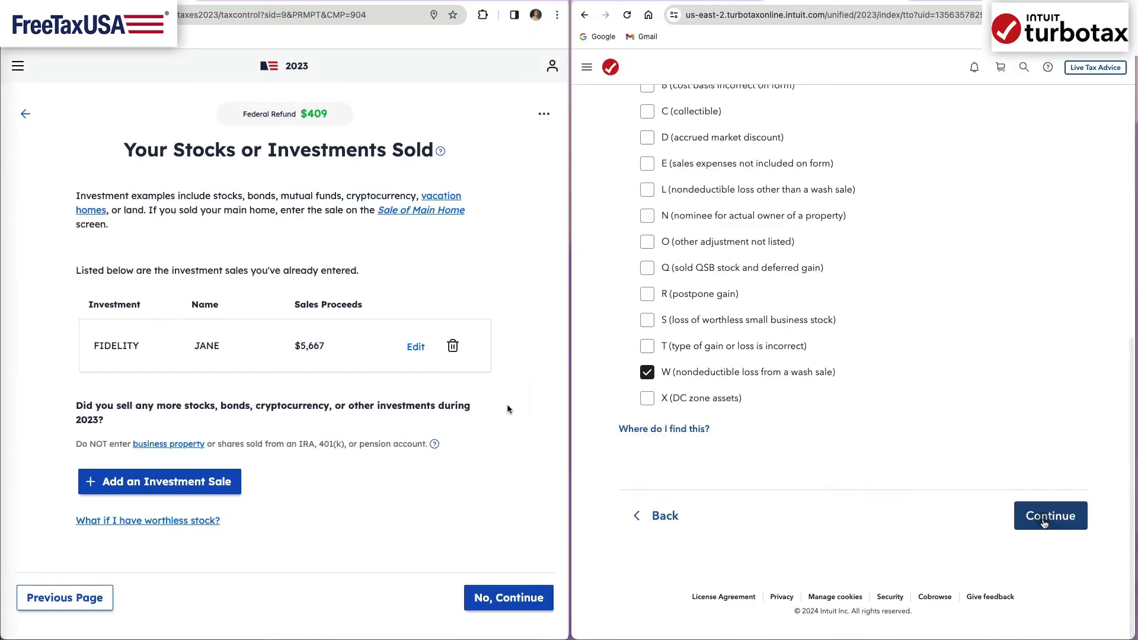
- Confirm the W wash sale code in TurboTax, yielding a $189.75 adjustment and -$941.33 loss
click(1044, 518)
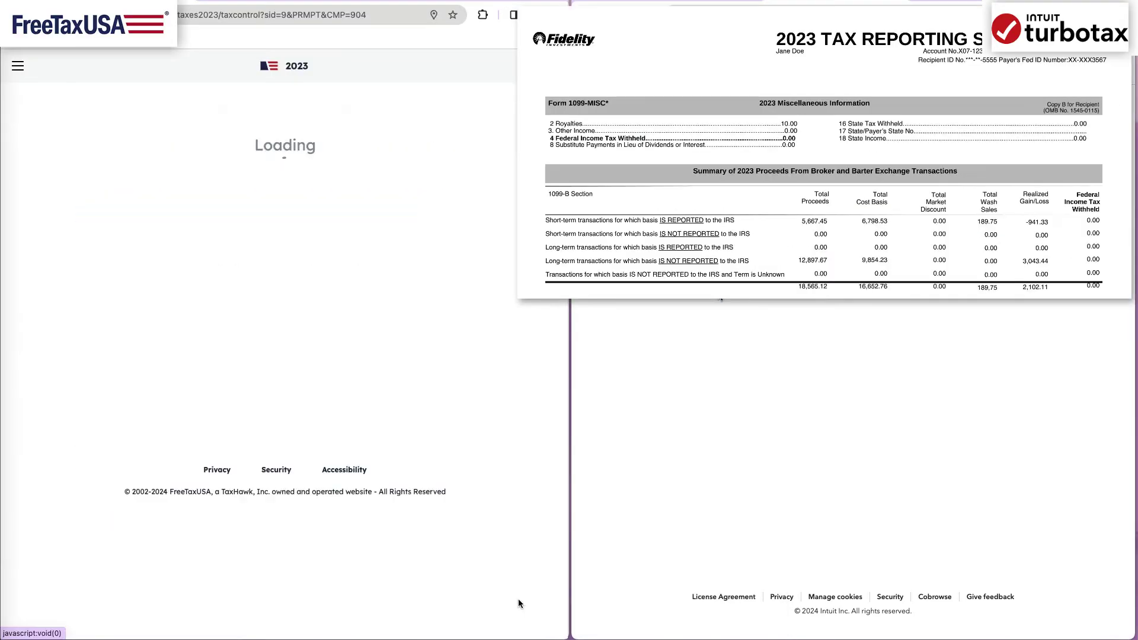
- Choose Stocks, Bonds, Mutual Funds for Fidelity and mark the sales as long-term
click(735, 335)
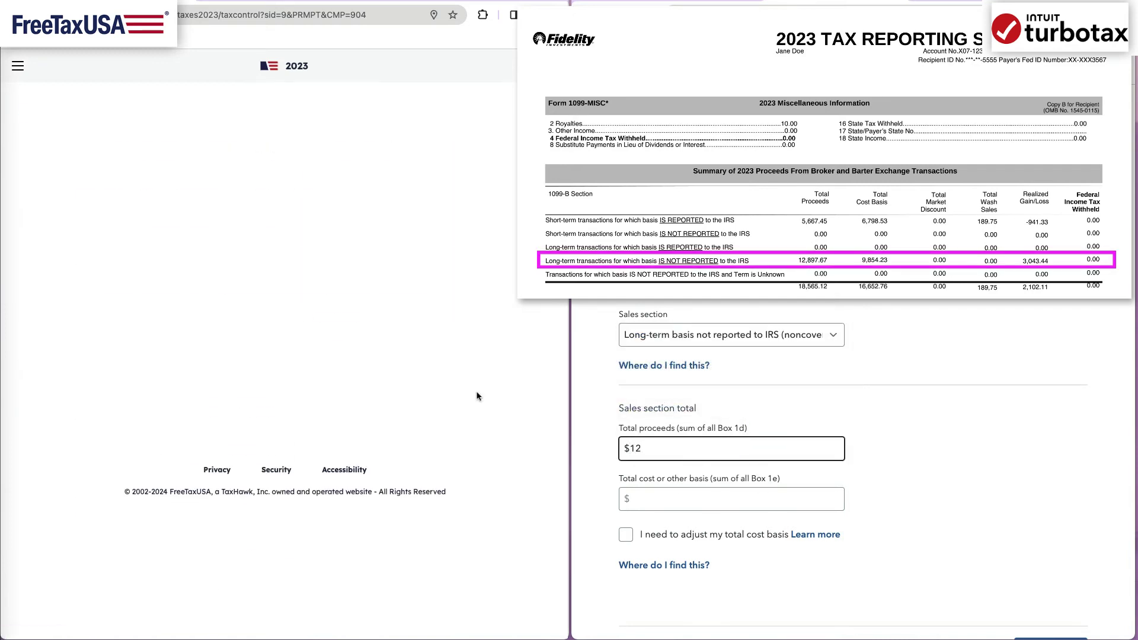
text(897.67)
click(415, 235)
text(Fidelity)
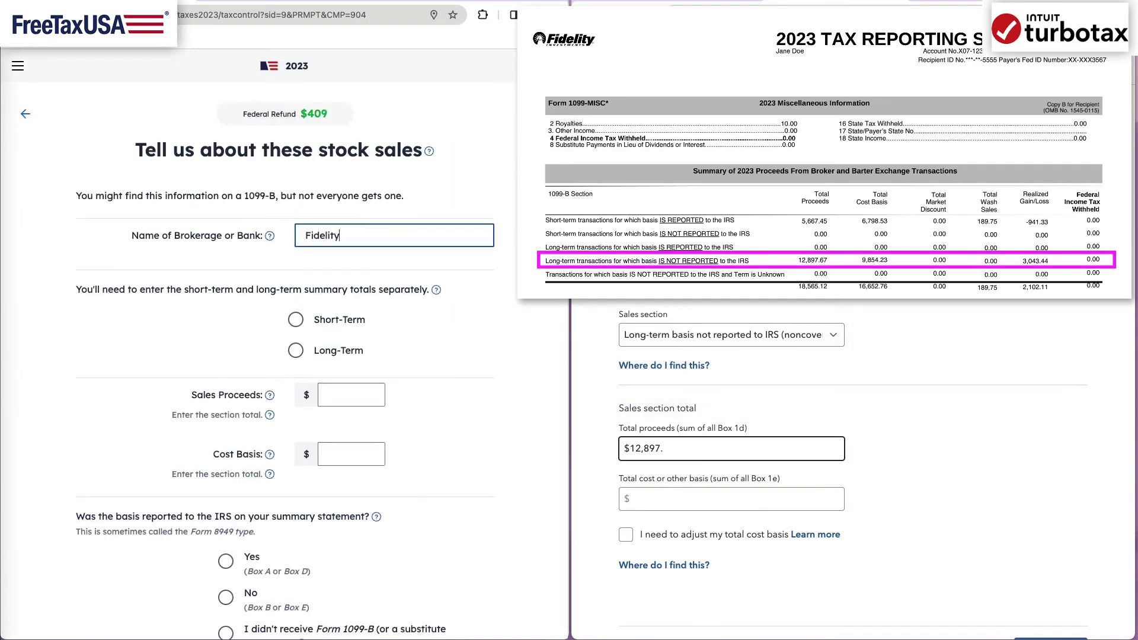
click(296, 350)
- Enter long-term proceeds $12,897.67 and cost basis $9,854.23
click(349, 395)
click(735, 504)
text(12897.67)
click(351, 454)
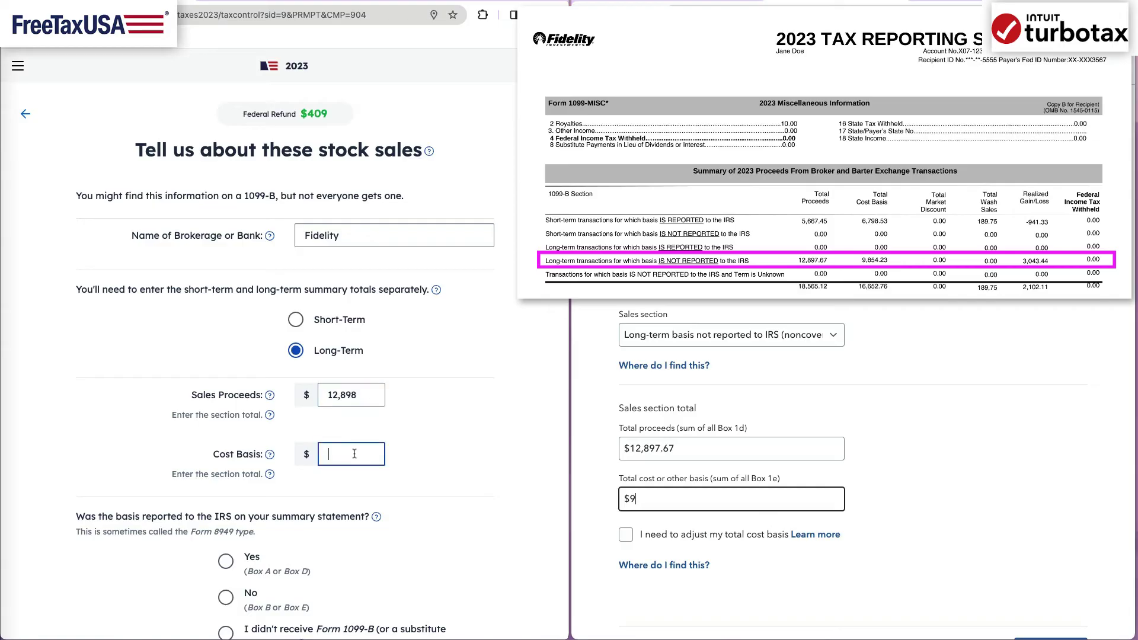
text(9854.239854.23)
scroll(285, 356, down, 5)
- Mark the basis as not reported to the IRS, with no wash sales, and save the sale
click(1045, 616)
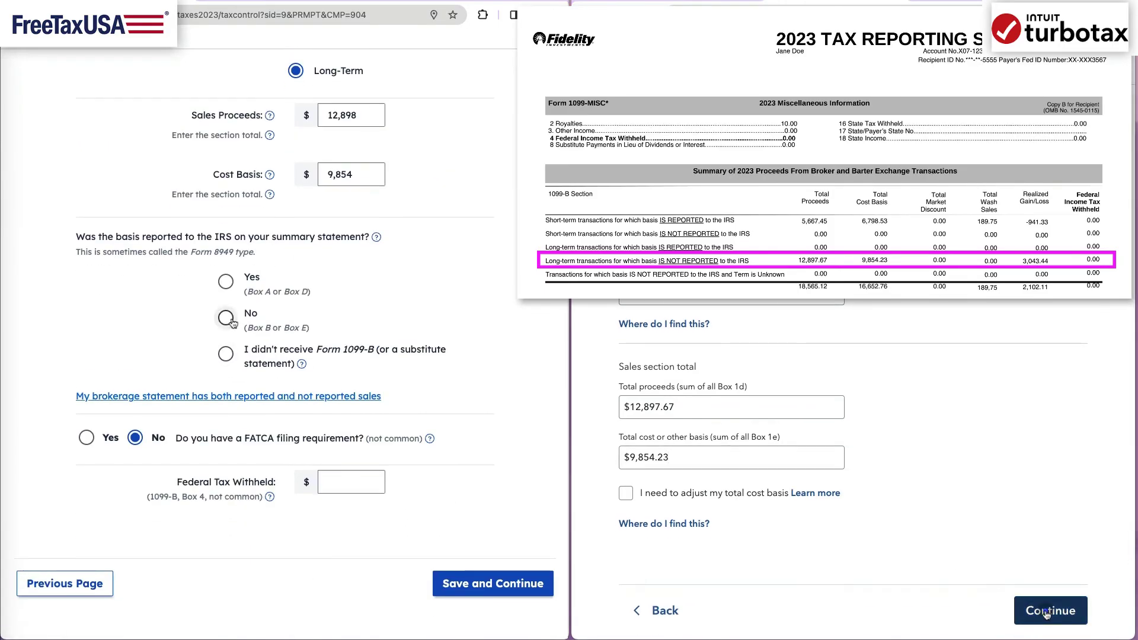
click(226, 460)
click(490, 589)
click(465, 313)
click(1047, 465)
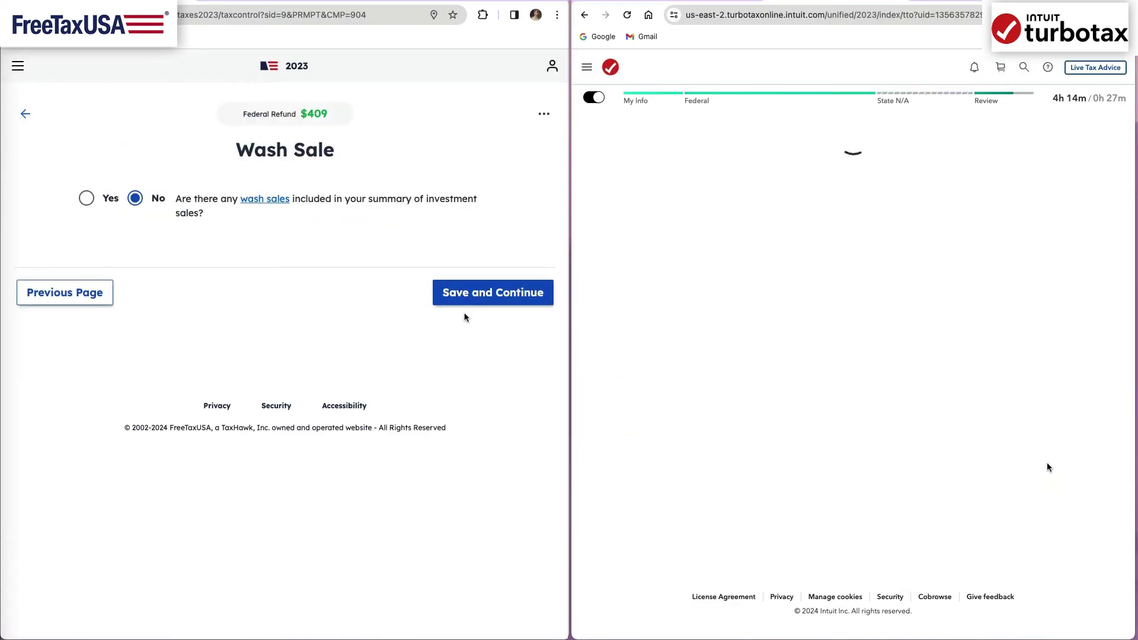
click(473, 300)
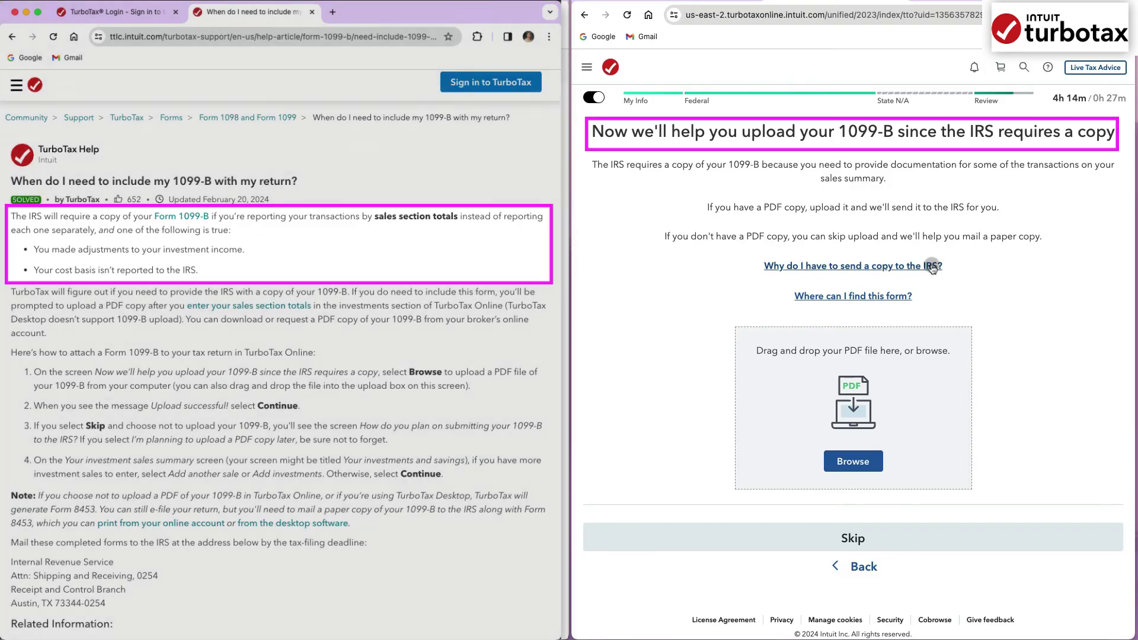
- Skip uploading the Fidelity 1099-B PDF in TurboTax for now
click(862, 531)
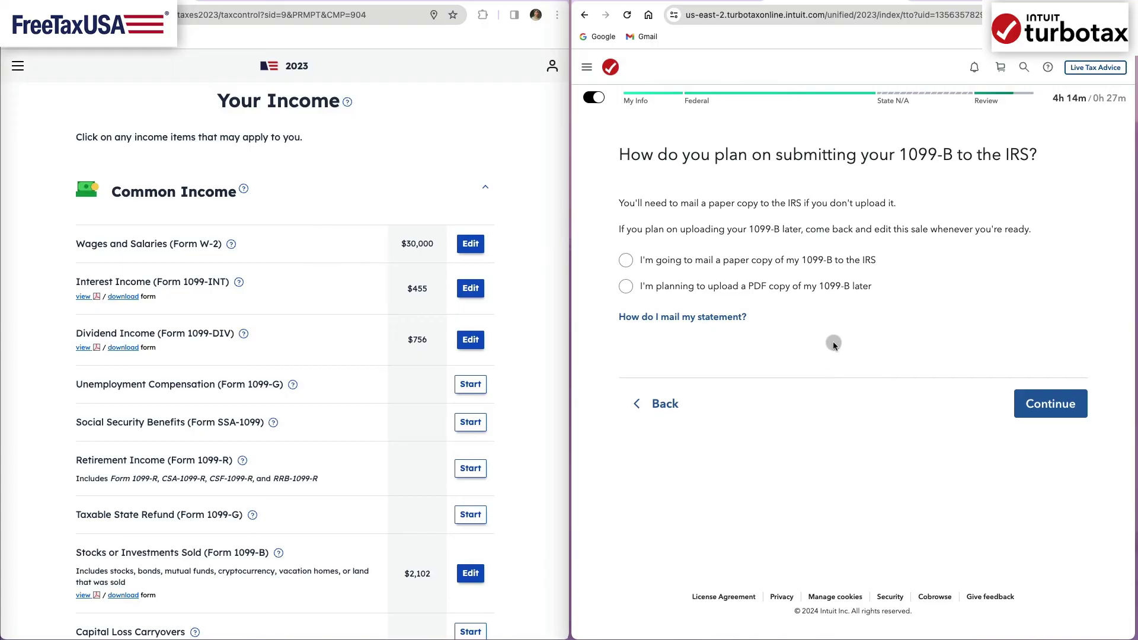
- Choose to upload the 1099-B PDF later and review the flagged 1099-B totals
click(817, 289)
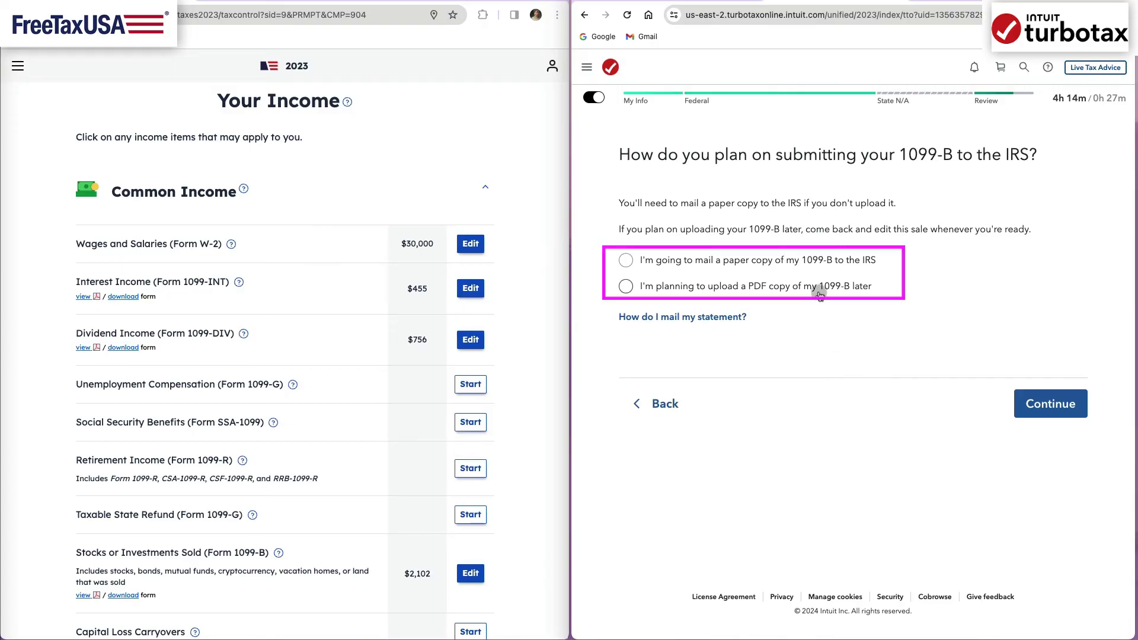
click(1052, 415)
scroll(1087, 511, down, 2)
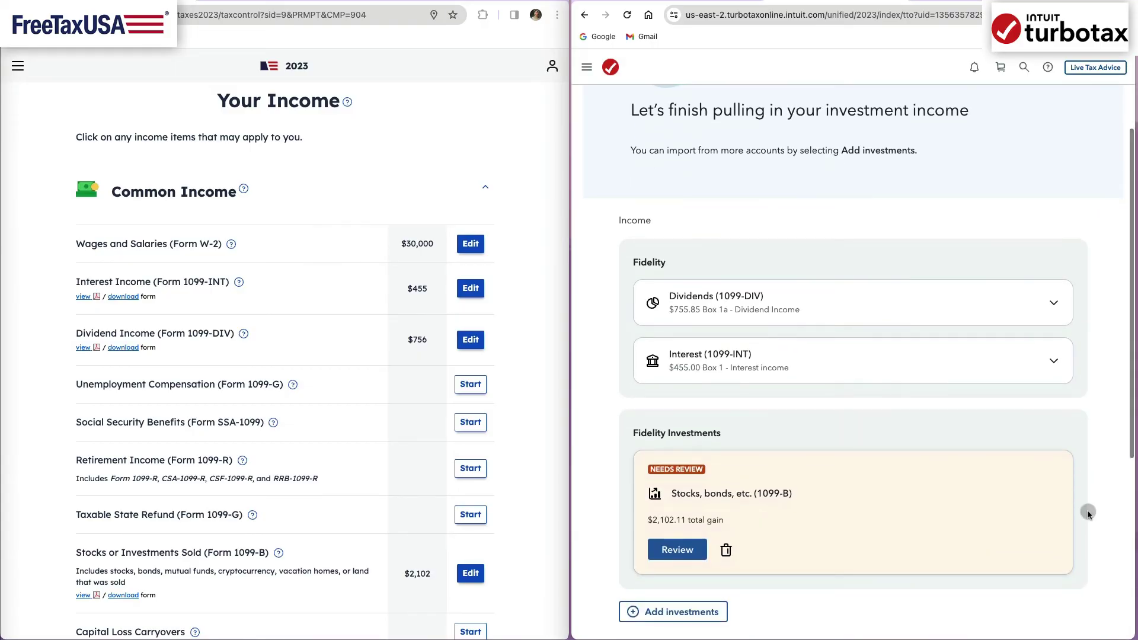
click(682, 549)
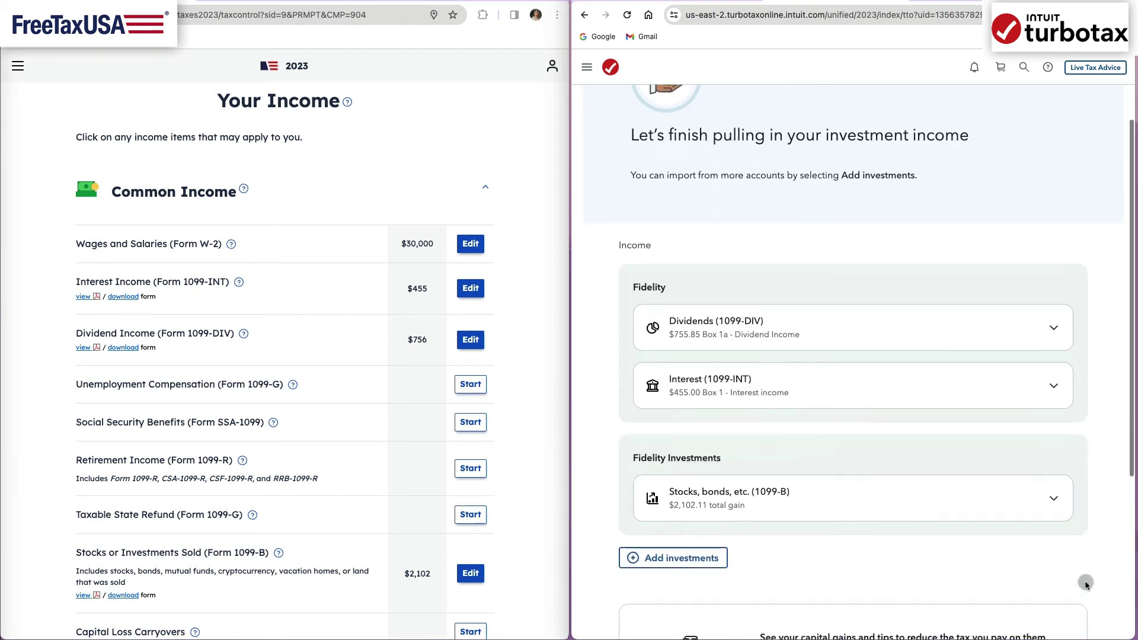
- Display the $3,154 capital gains summary and its explanation of the tax effect
scroll(1085, 583, down, 2)
click(817, 543)
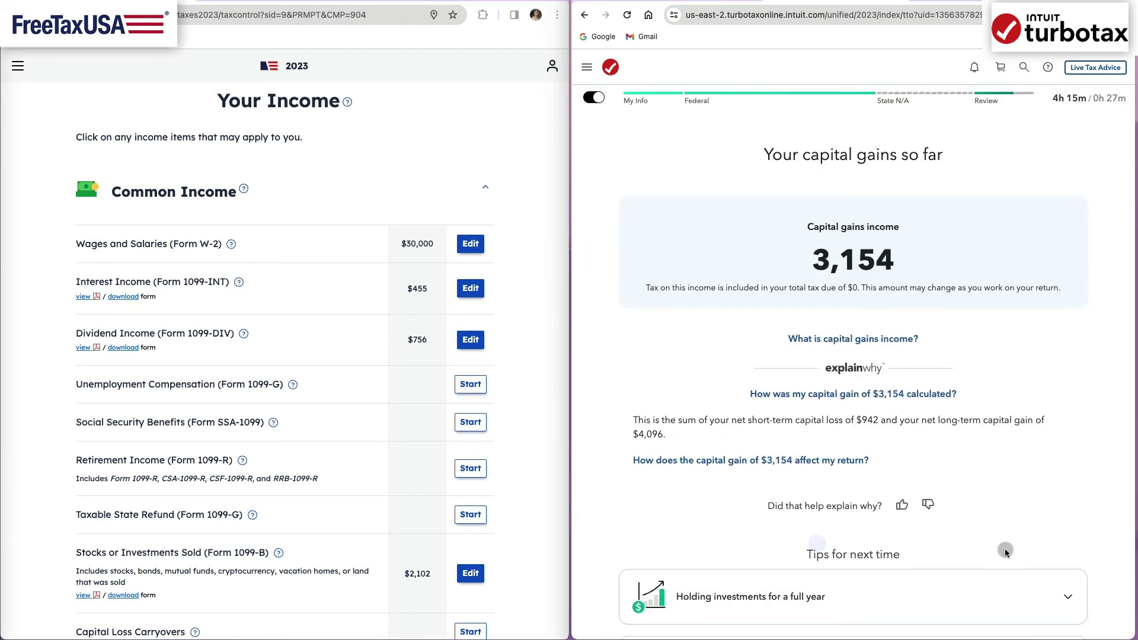
scroll(922, 379, down, 1)
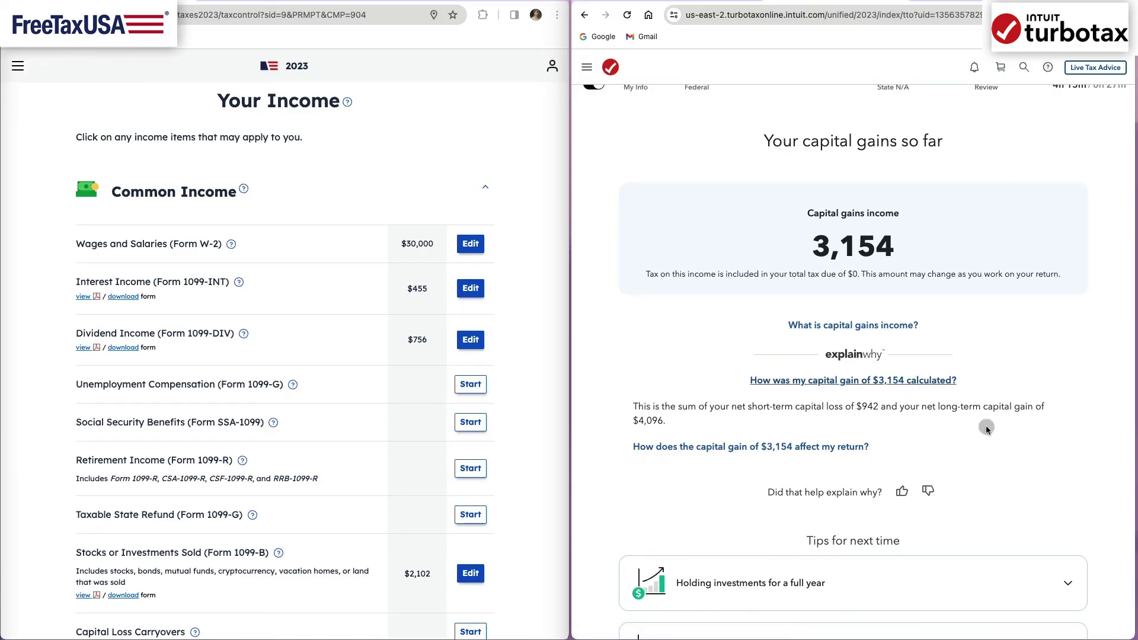
click(830, 446)
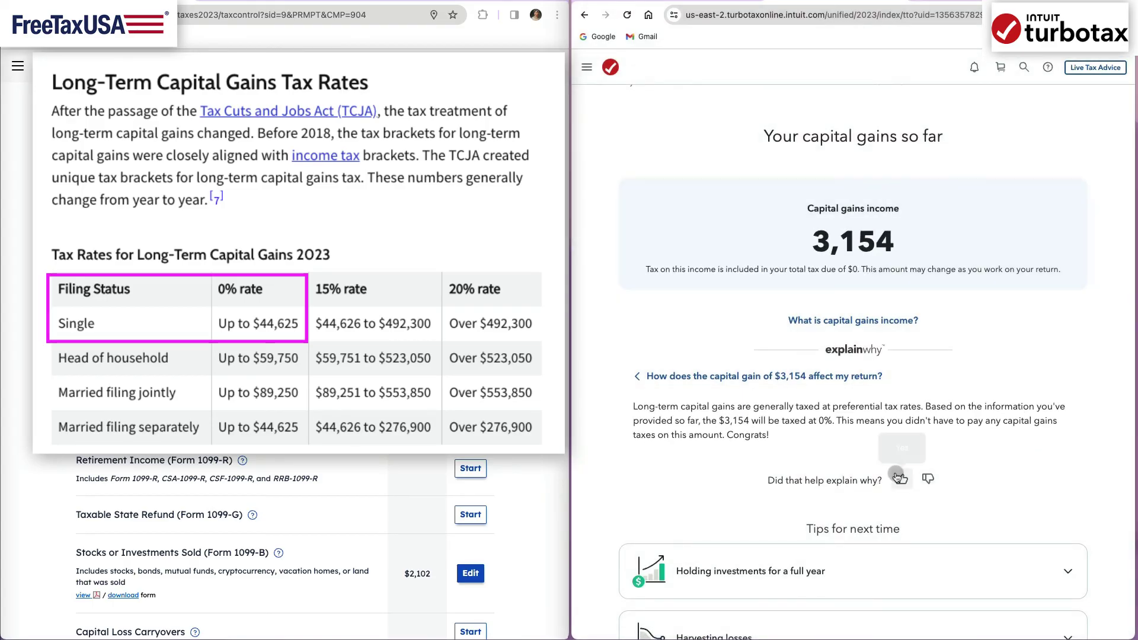
scroll(1020, 468, down, 6)
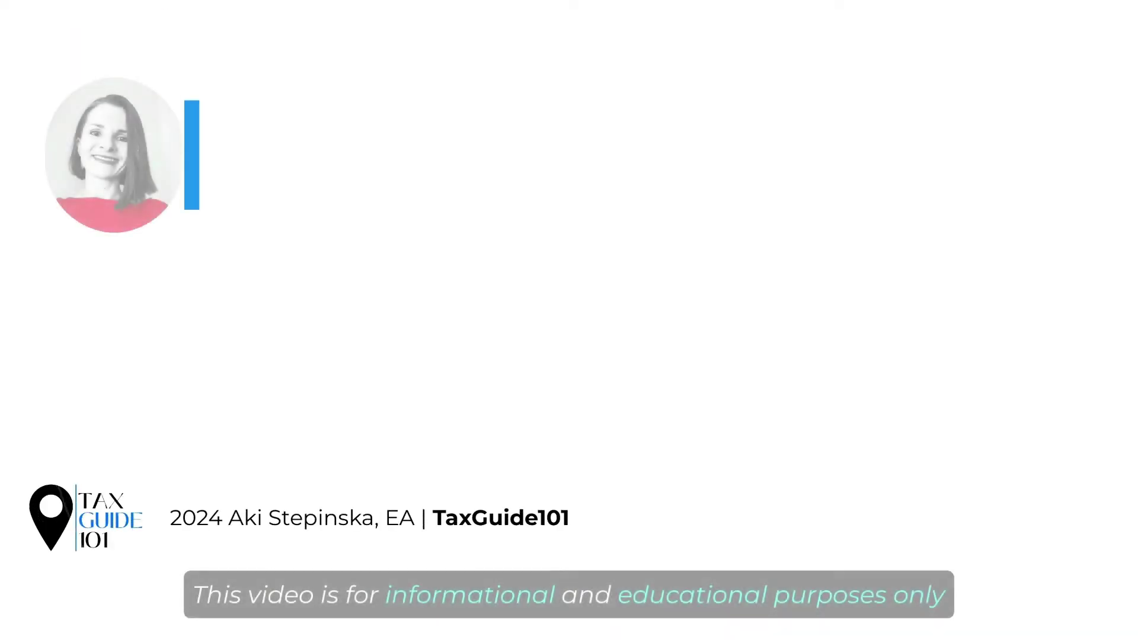